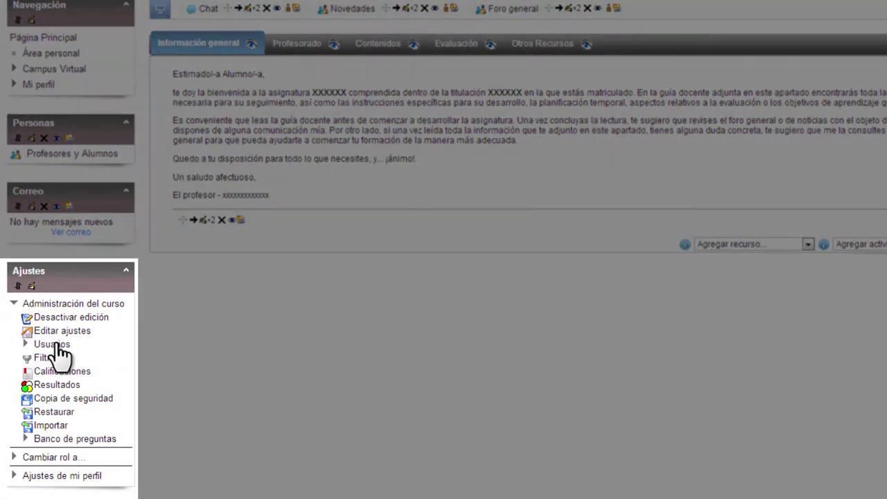
Create a new course group named "grupo a" without a description and save it.
left_click(55, 346)
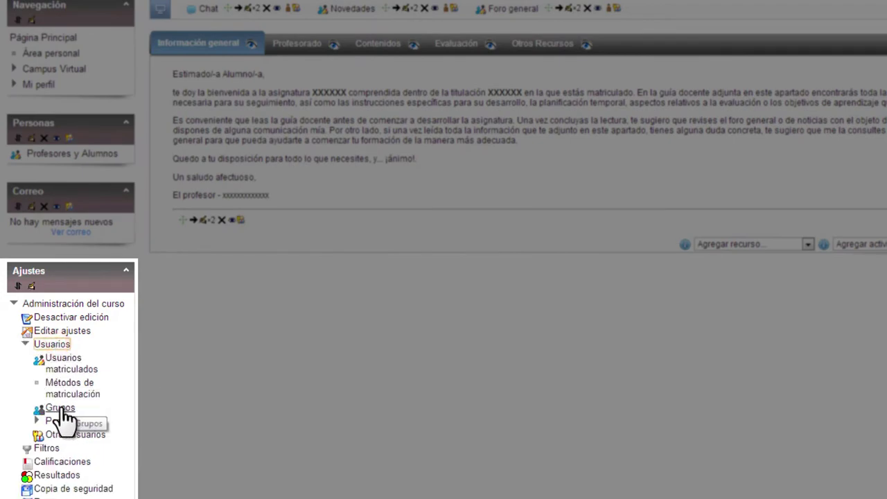
left_click(60, 409)
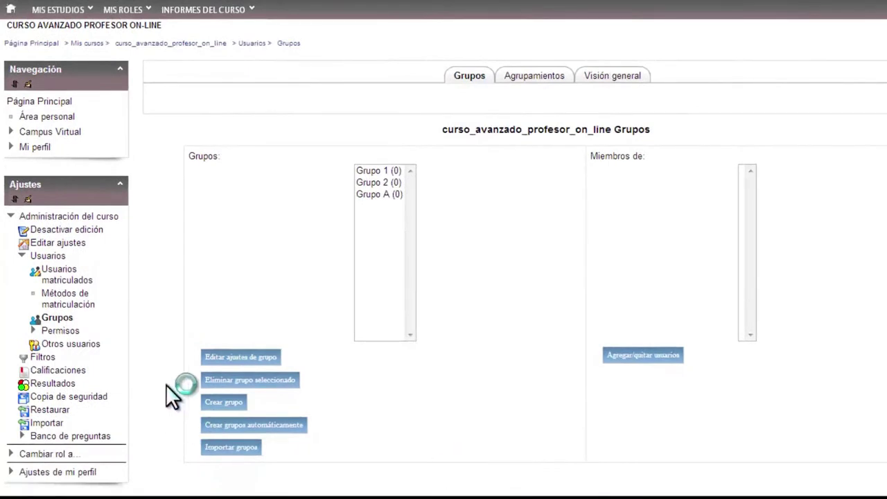
left_click(224, 403)
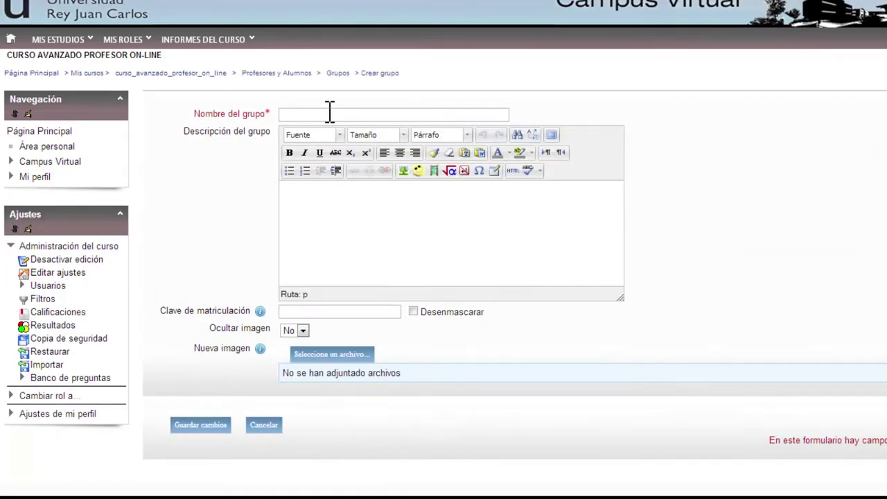
left_click(329, 111)
type("grupo a")
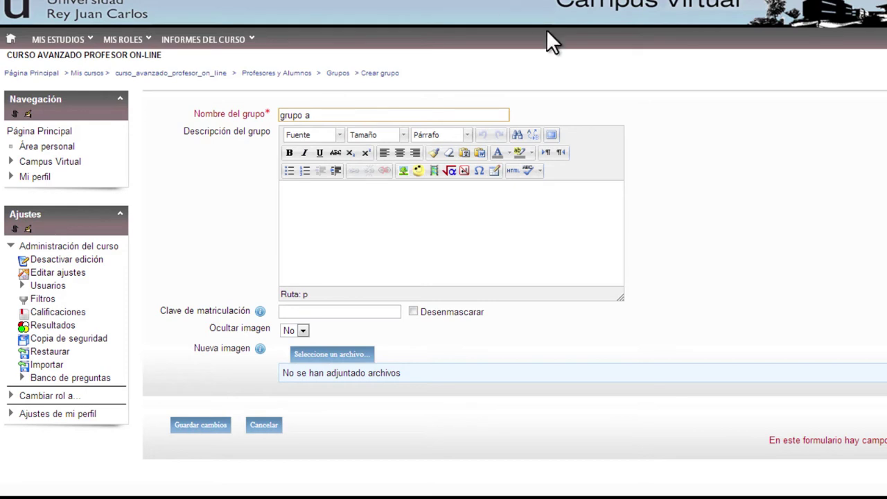
left_click(411, 207)
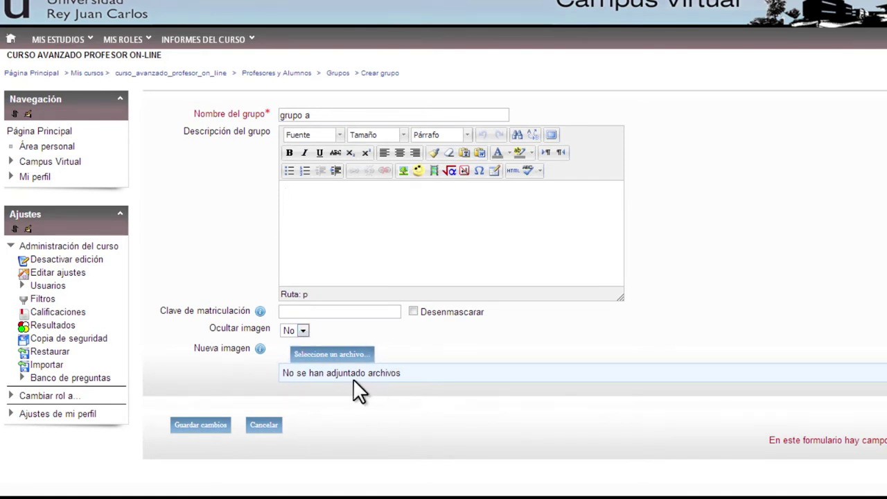
left_click(205, 426)
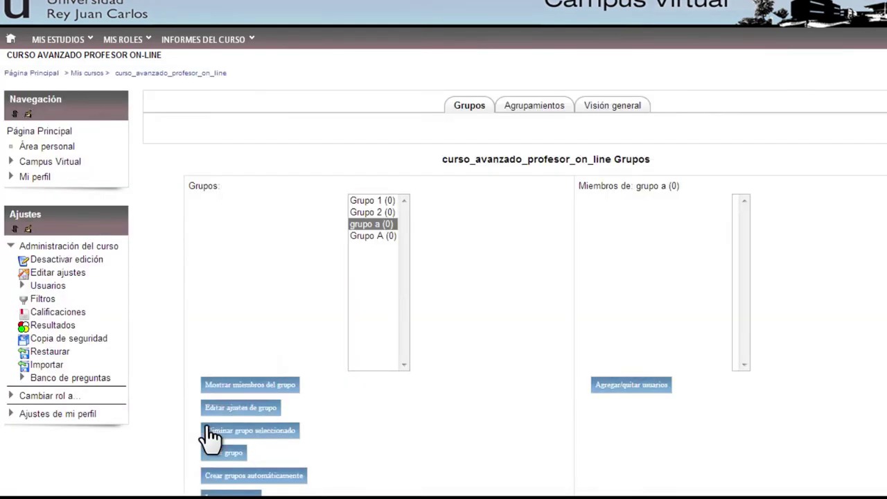
Add the students Alumno On-Line 1 and Alumno On-Line 3 to grupo a and return to the groups list.
left_click(371, 224)
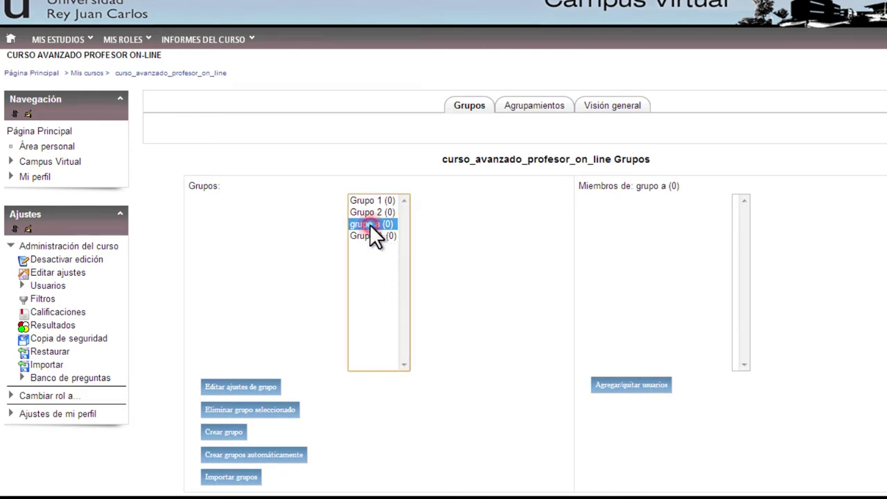
left_click(636, 393)
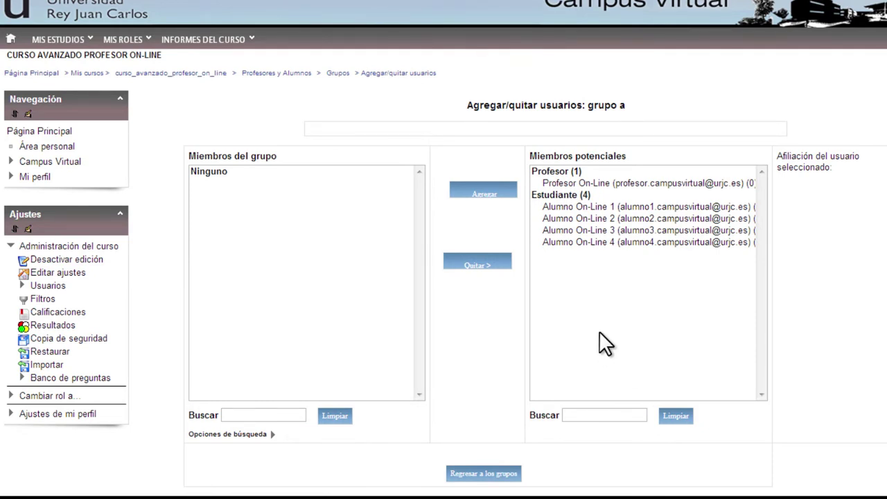
left_click(621, 206)
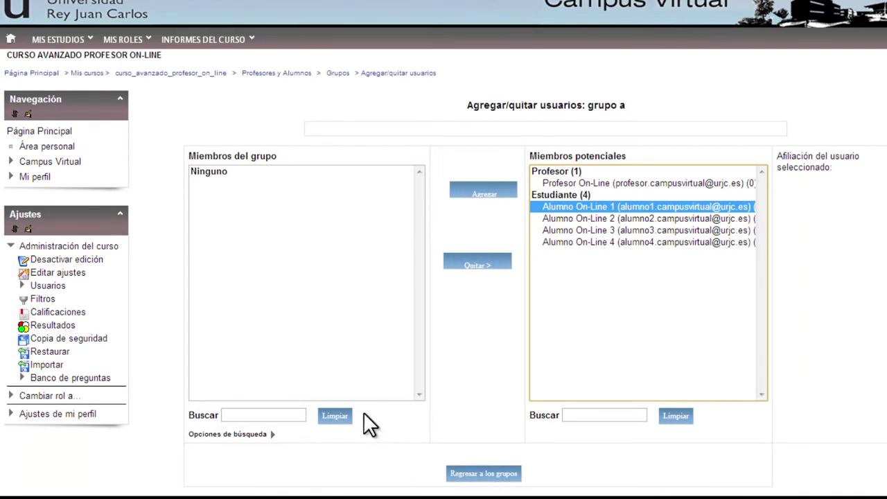
left_click(488, 194)
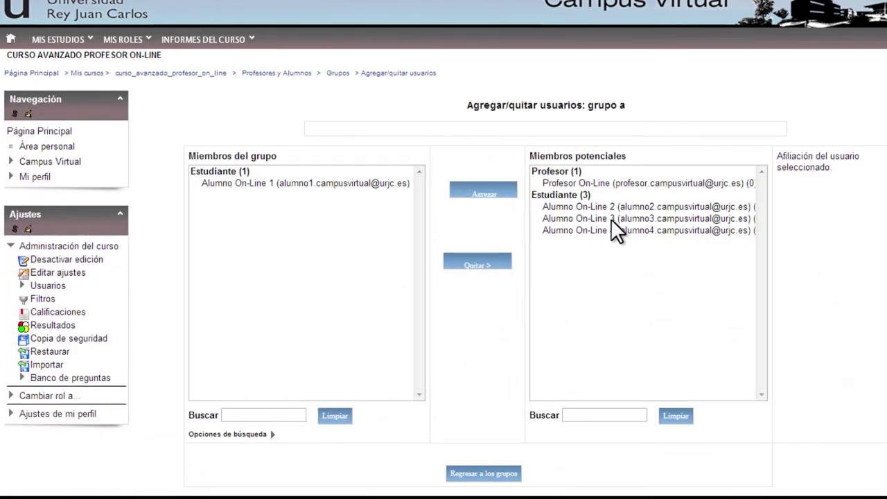
left_click(611, 218)
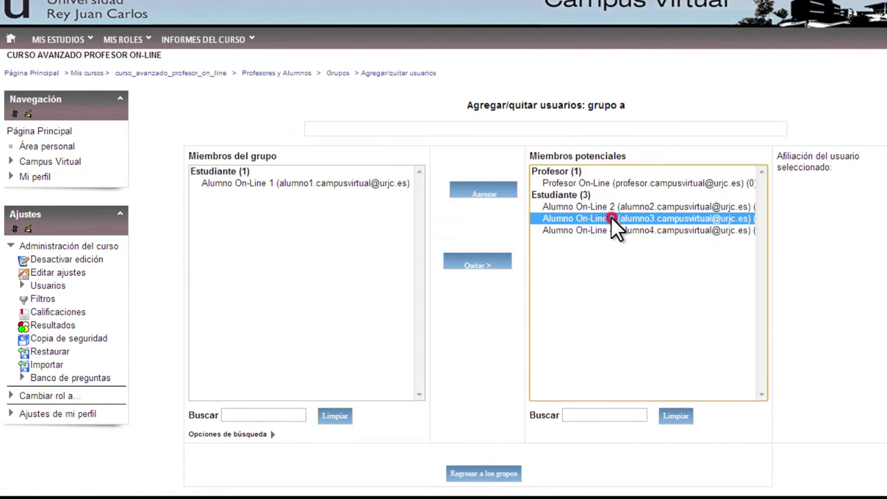
left_click(484, 194)
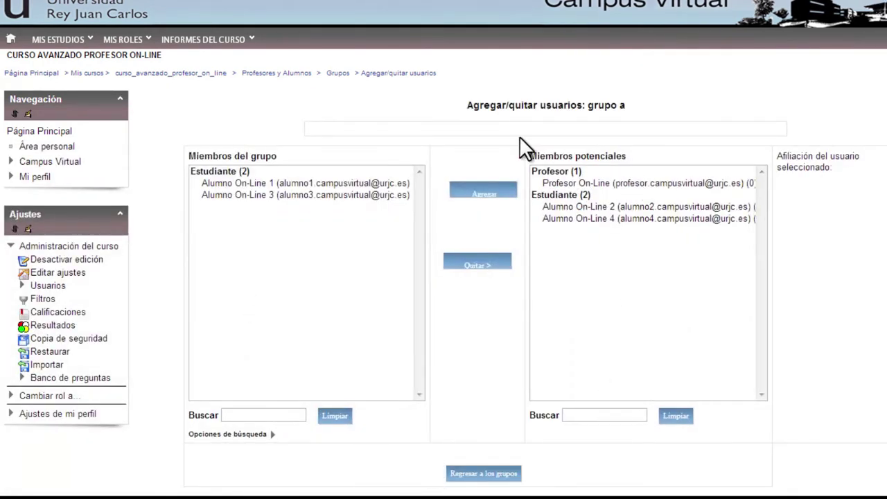
left_click(478, 474)
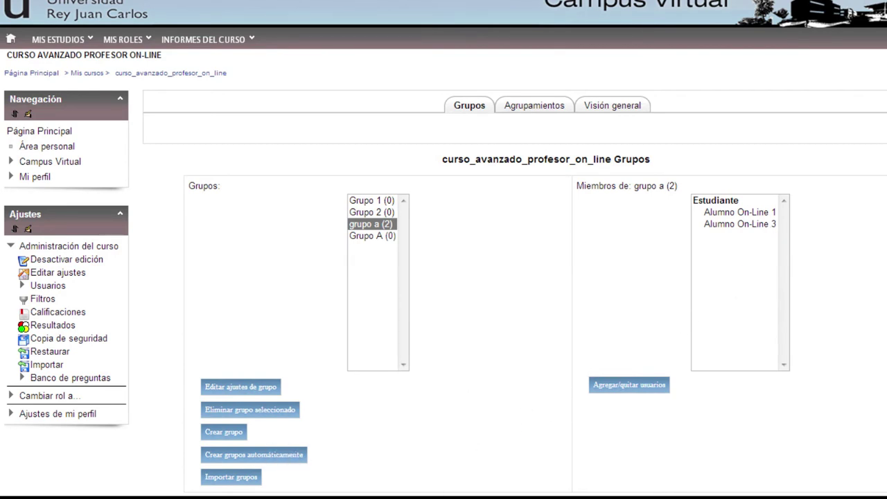
Create another course group named "grupo b" and save it.
left_click(226, 434)
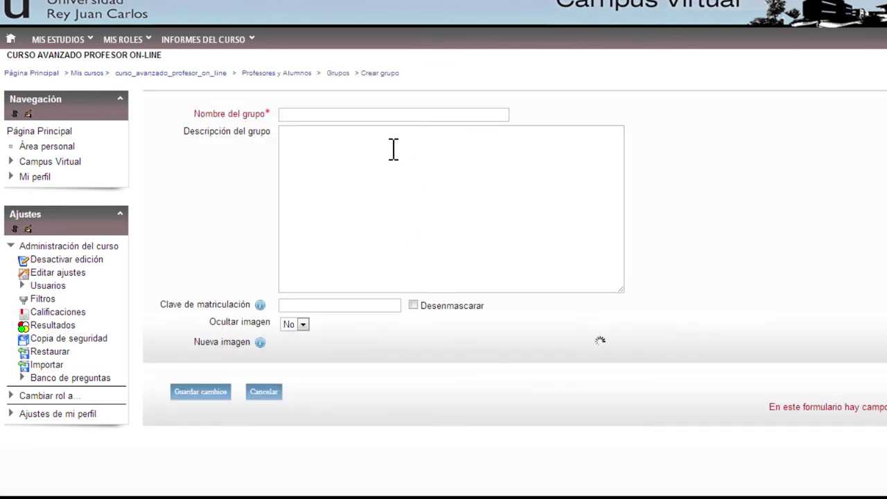
left_click(373, 115)
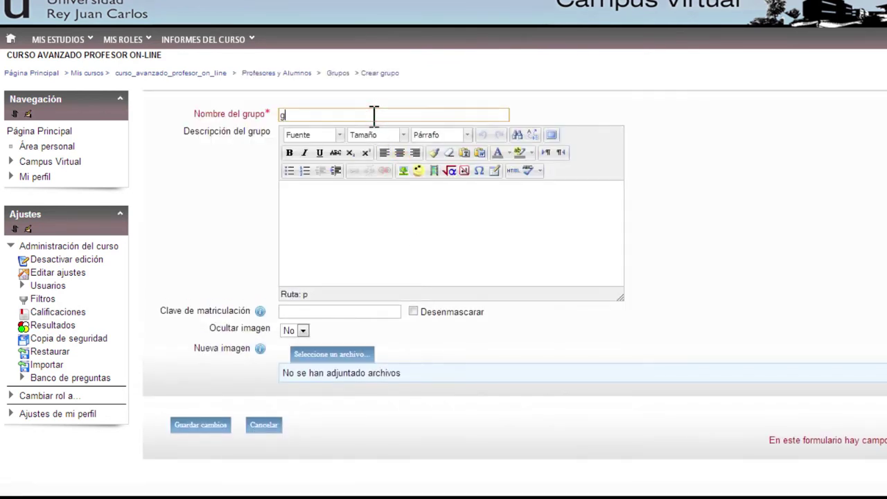
type("grupo b")
left_click(207, 426)
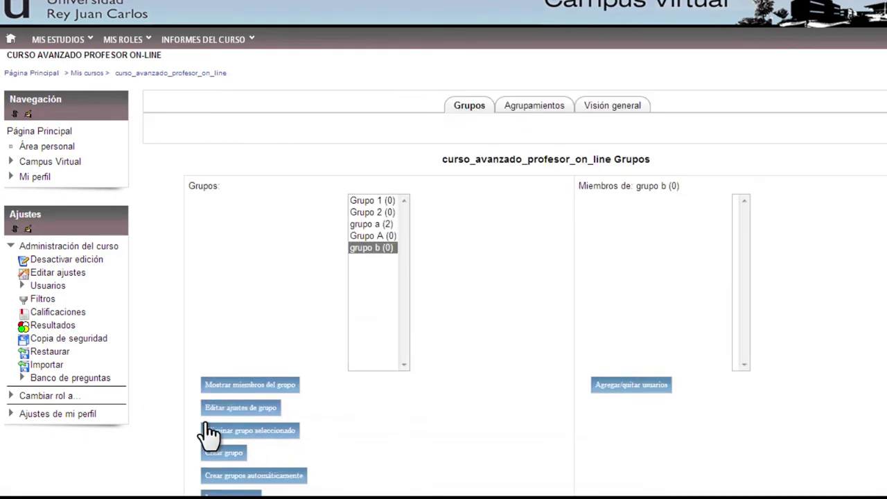
Add the students Alumno On-Line 2 and Alumno On-Line 4 to grupo b and return to the groups list.
left_click(631, 386)
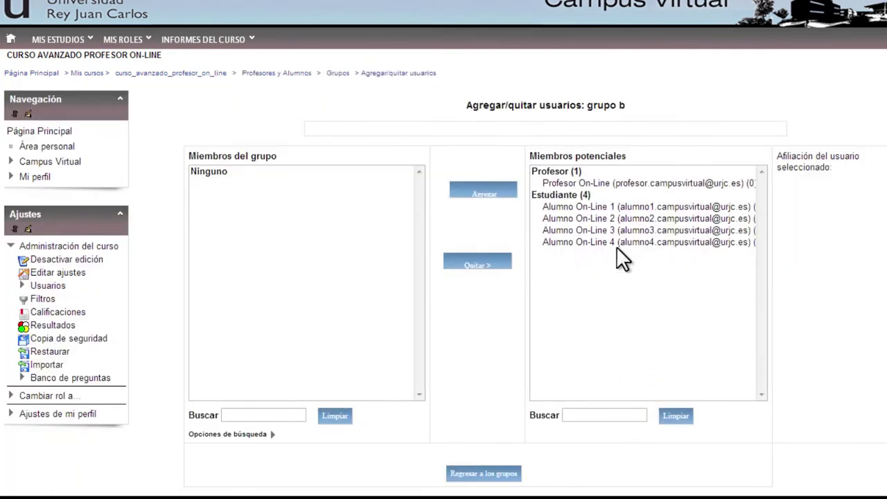
left_click(603, 217)
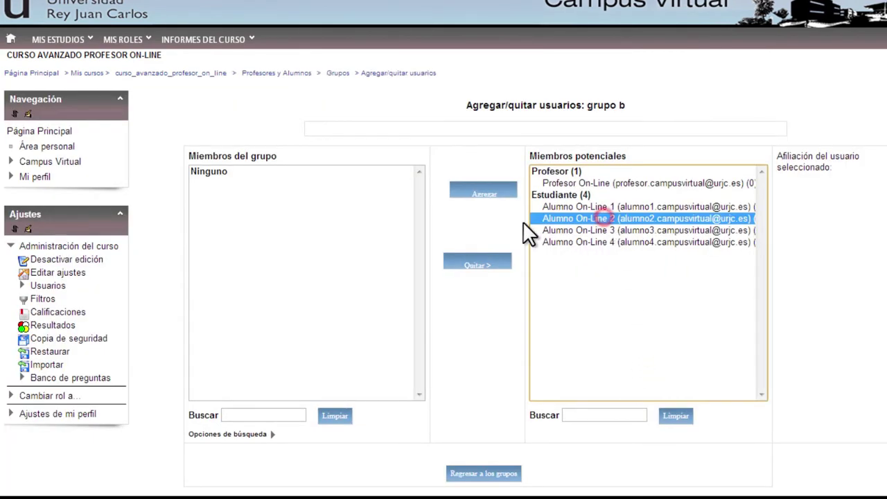
left_click(476, 194)
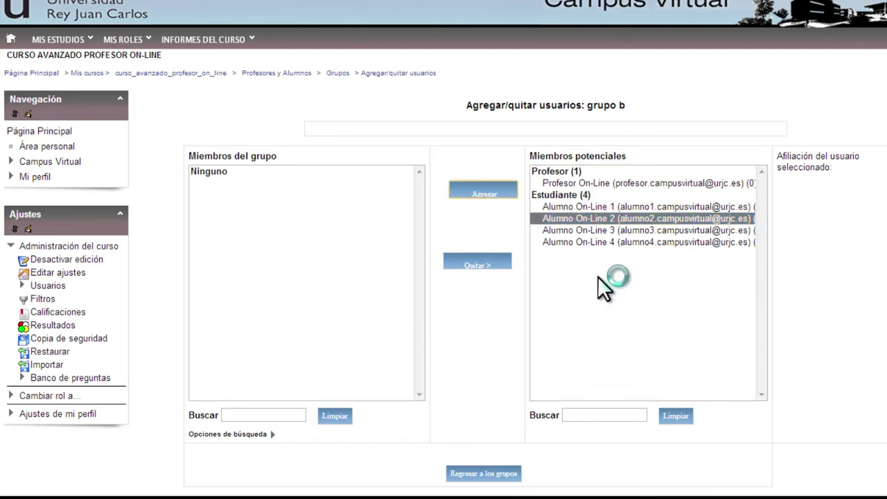
left_click(609, 230)
left_click(478, 193)
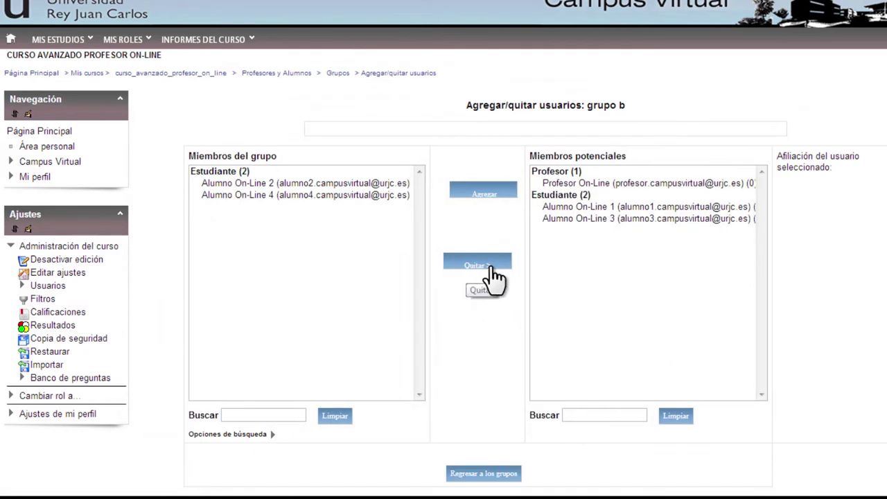
left_click(485, 478)
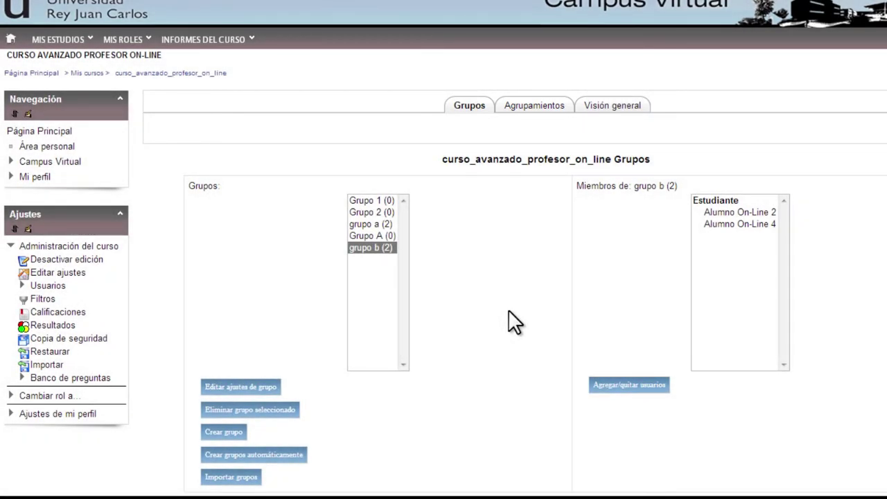
Create a grouping named "agrupamiento nuevo" in the course and save it.
left_click(531, 104)
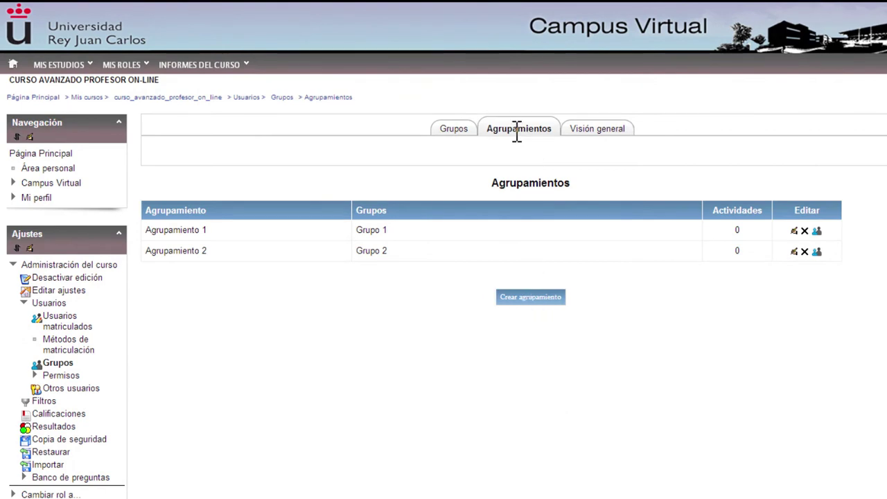
left_click(535, 299)
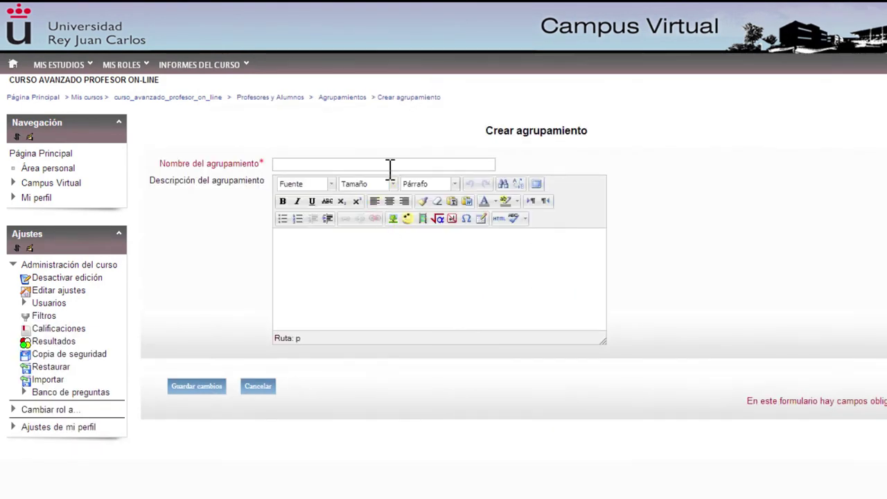
left_click(389, 162)
type("agrupamiento nuevo")
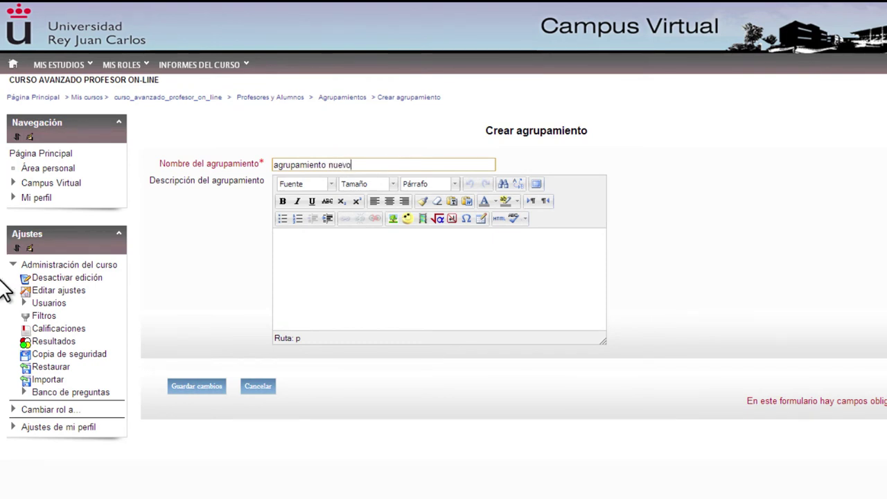
left_click(205, 390)
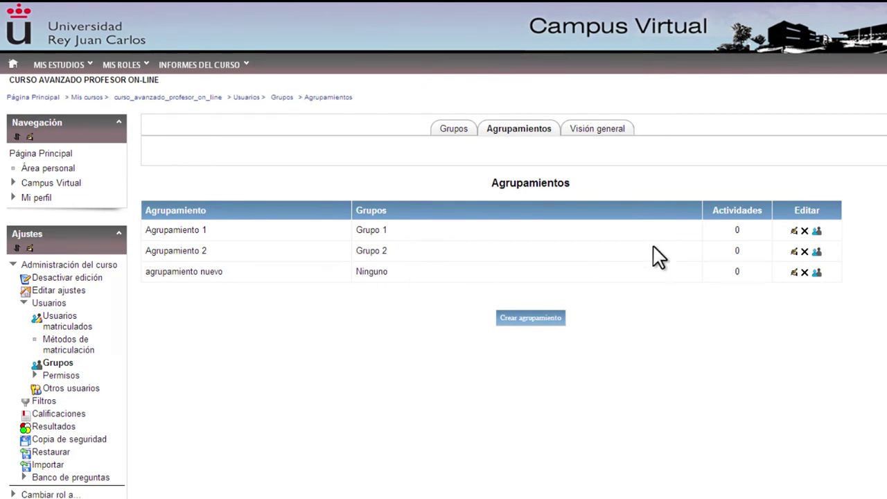
Assign grupo a and grupo b to agrupamiento nuevo and return to the list of groupings.
left_click(818, 273)
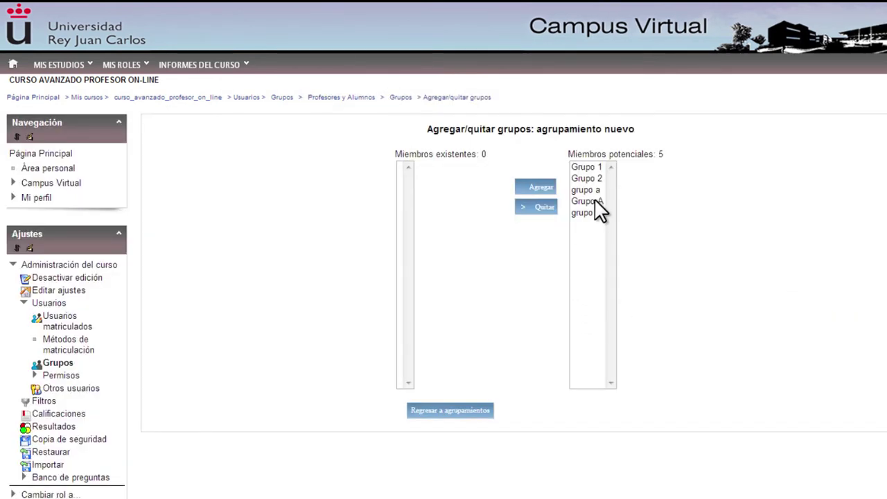
left_click(587, 190)
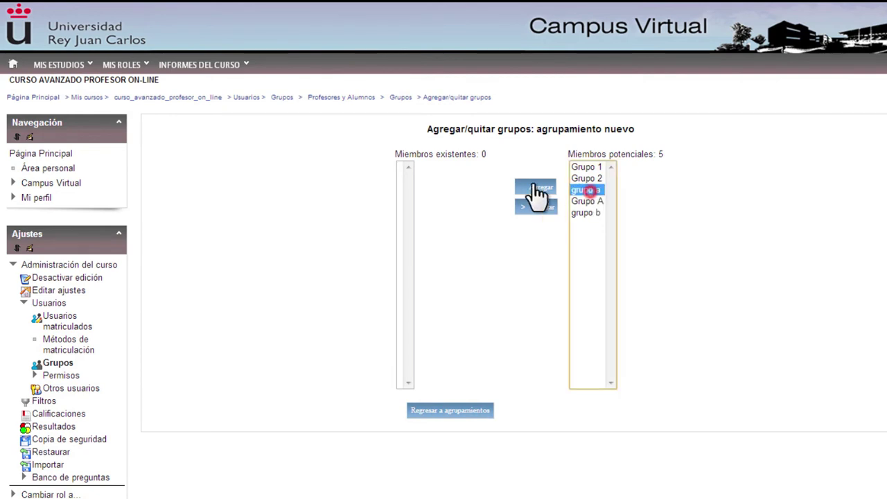
left_click(537, 188)
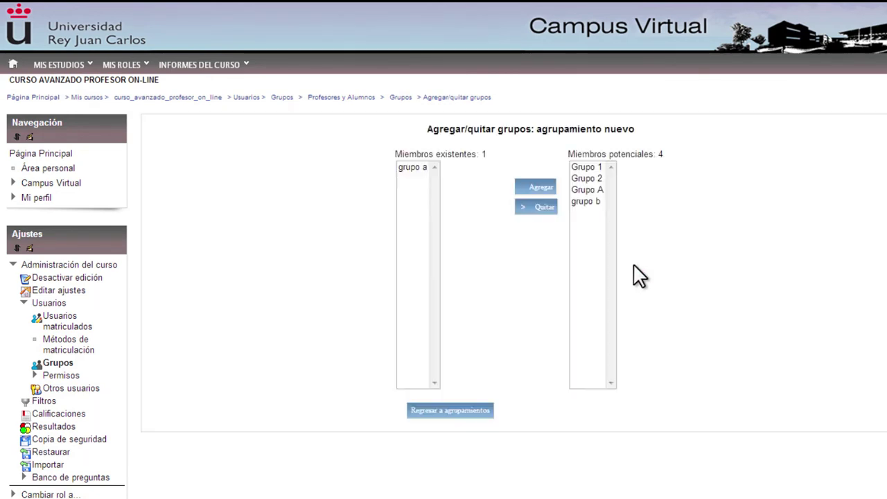
left_click(588, 200)
left_click(530, 189)
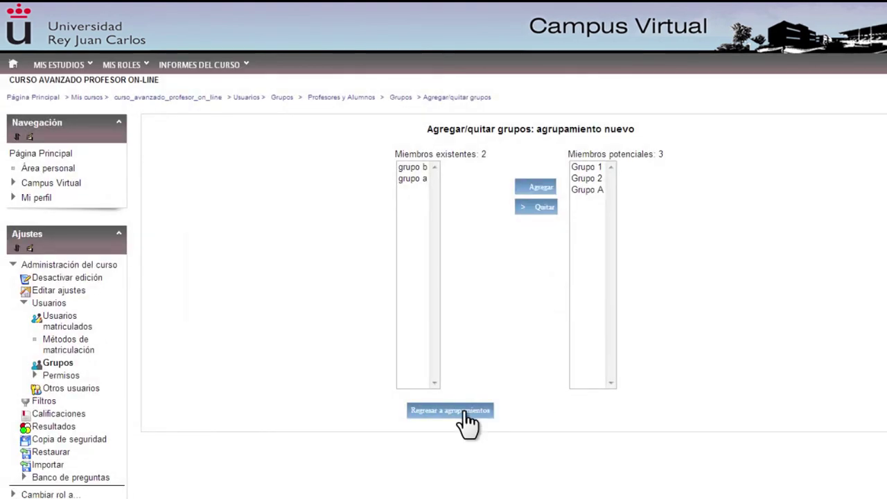
left_click(467, 413)
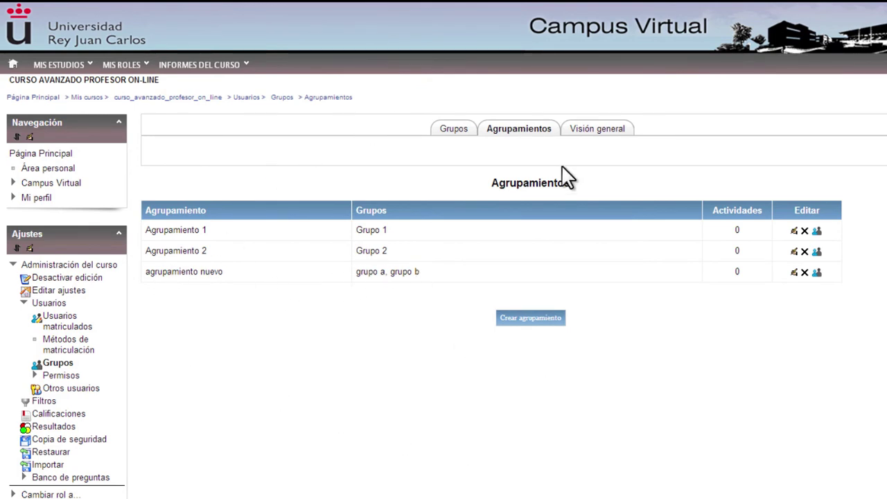
Review the overview of all groupings with their groups and members, and go back to the course groups page.
left_click(594, 128)
left_click(596, 132)
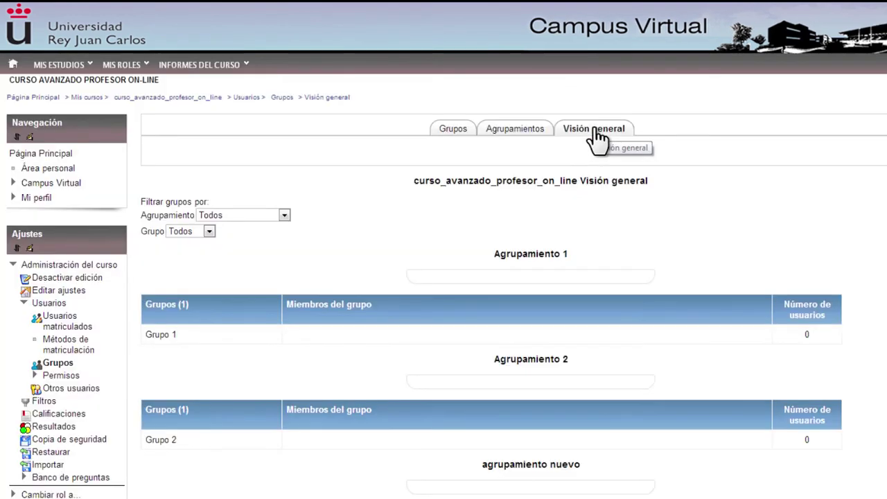
scroll(767, 263, "down", 2)
scroll(768, 262, "up", 1)
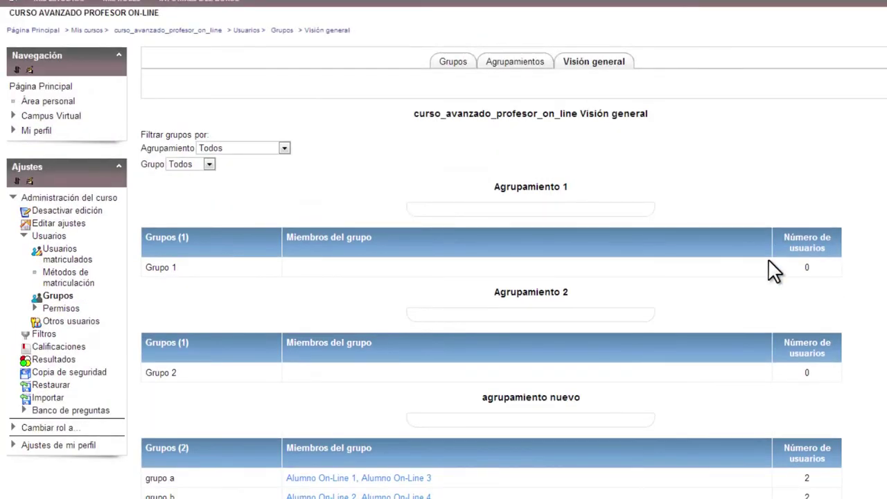
scroll(774, 270, "down", 1)
scroll(774, 270, "down", 1)
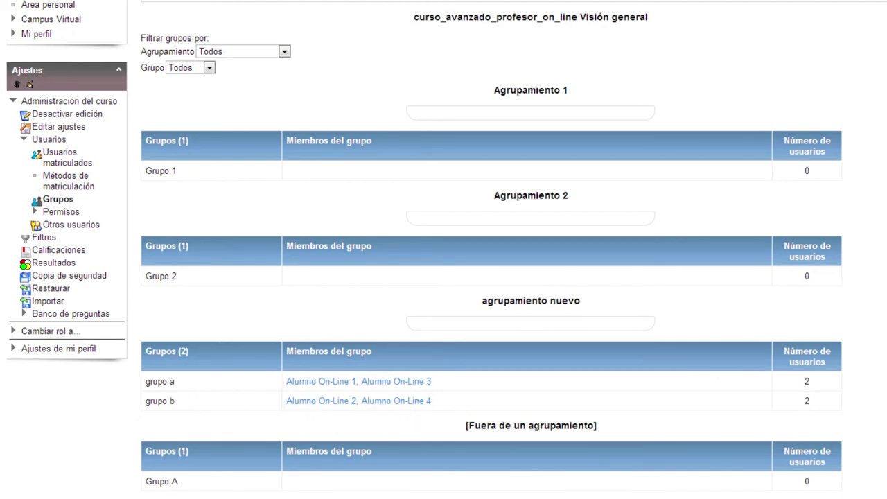
scroll(504, 208, "up", 3)
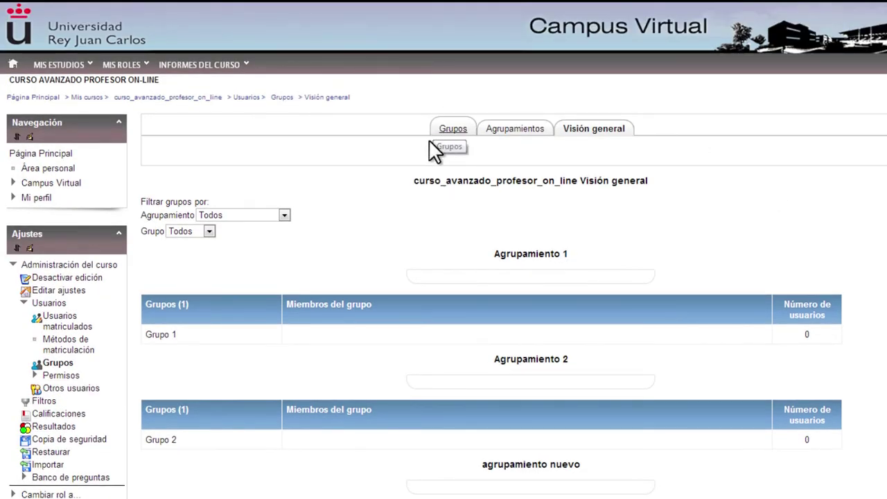
left_click(60, 367)
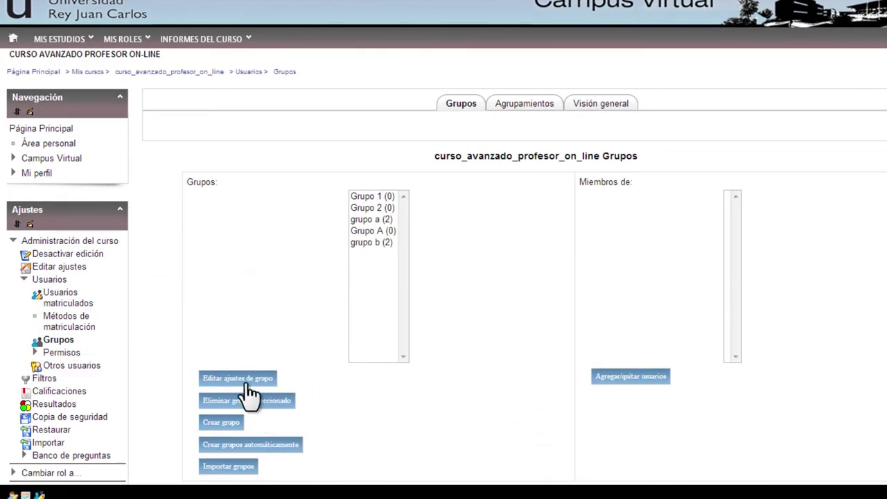
Open the automatic group creation form and examine the available member roles and the options for specifying how groups are divided.
left_click(252, 444)
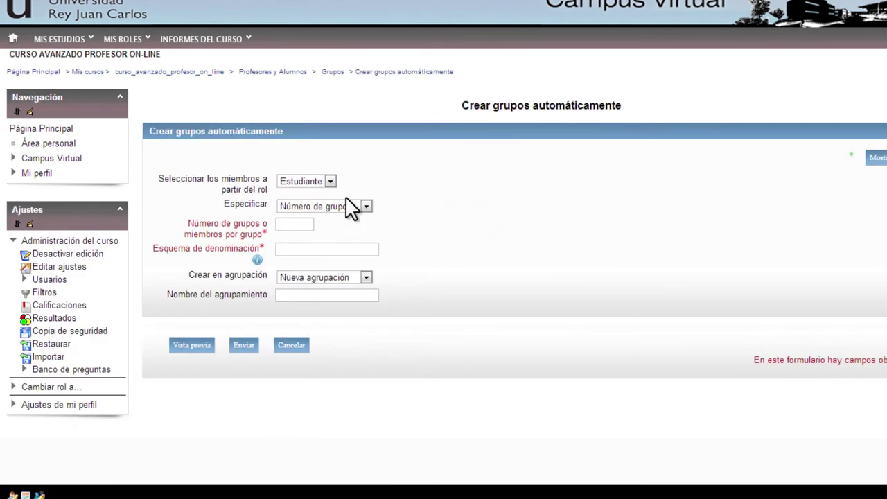
left_click(330, 181)
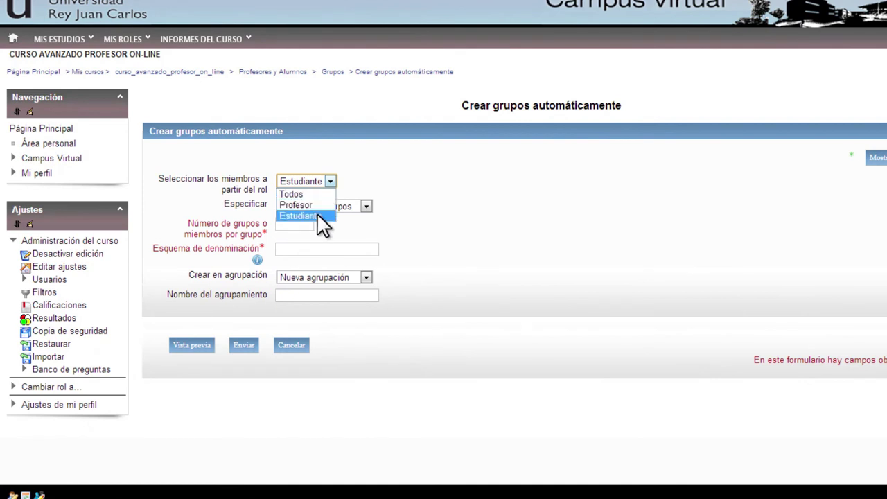
left_click(418, 227)
left_click(365, 206)
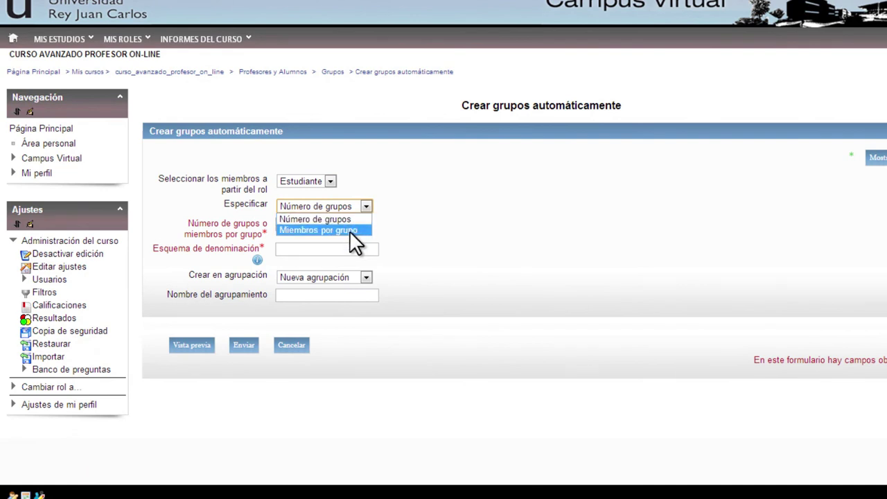
left_click(451, 257)
Examine the naming scheme field and the available grouping choices, and try to submit the form without filling it in.
left_click(322, 251)
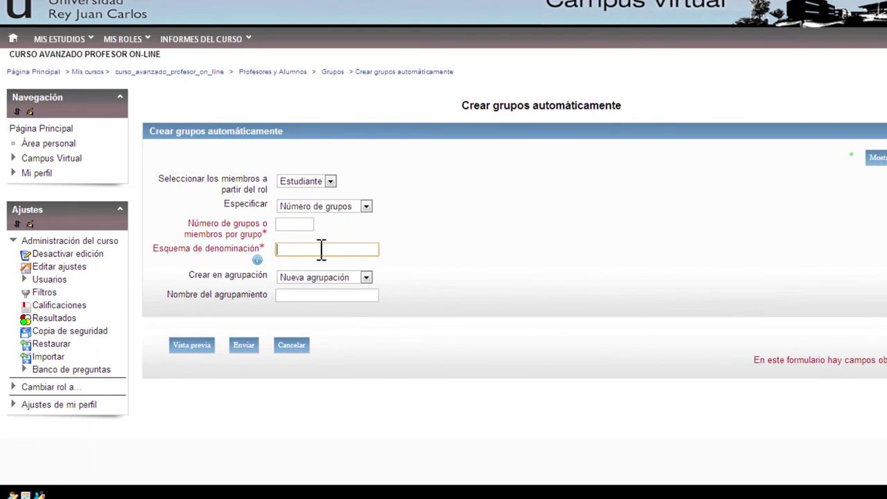
left_click(367, 278)
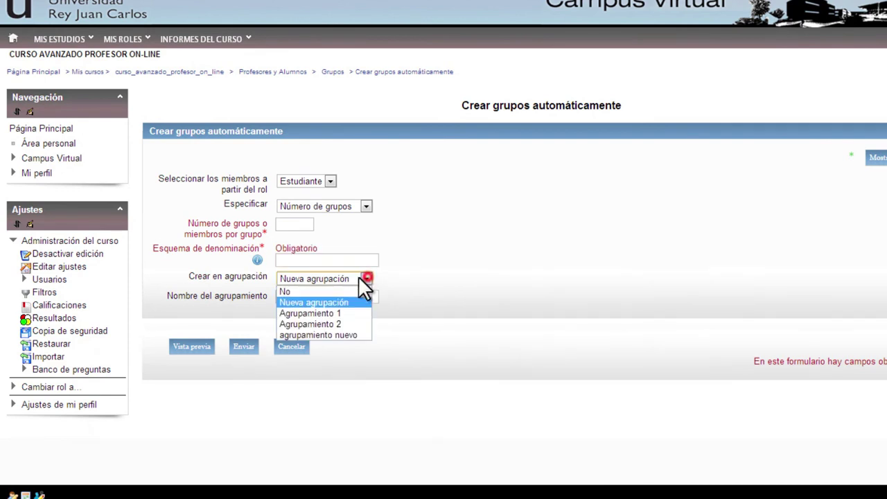
left_click(494, 268)
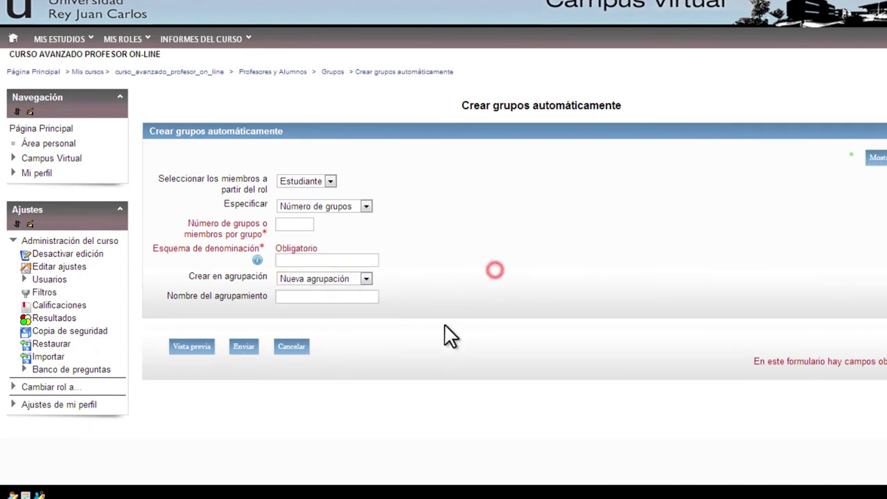
left_click(245, 350)
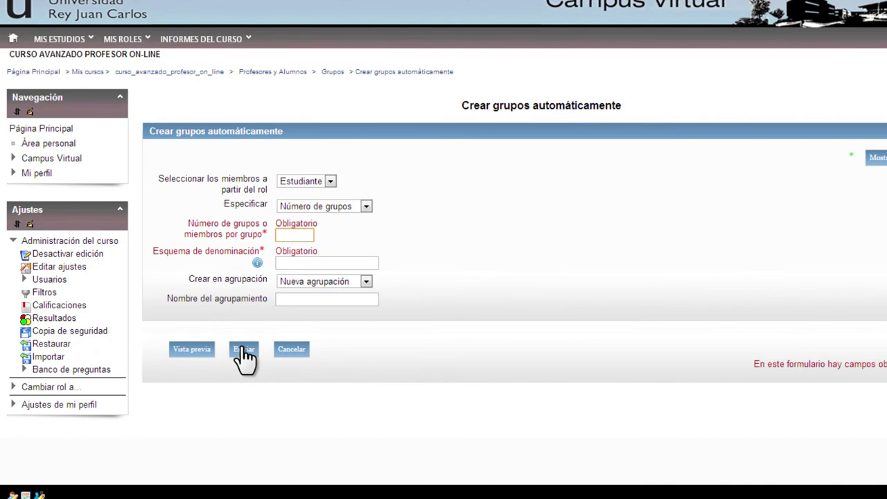